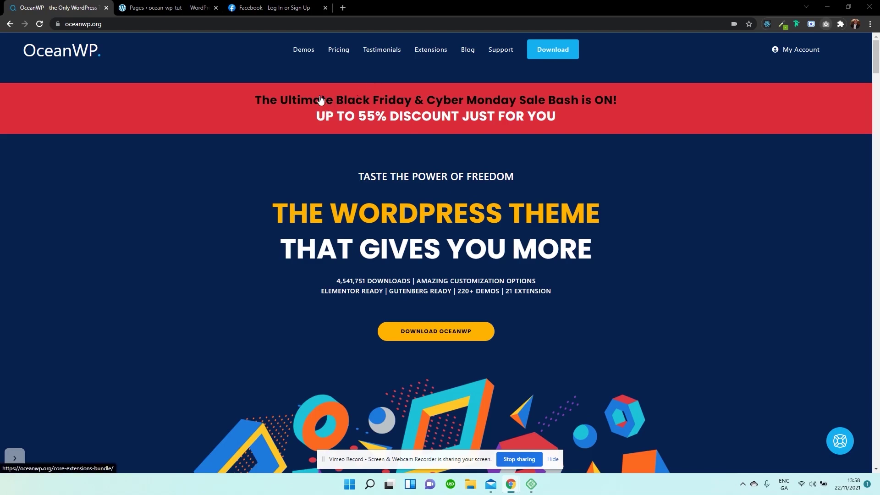
- Log in to Facebook with the saved details, then close the Facebook tab
click(553, 459)
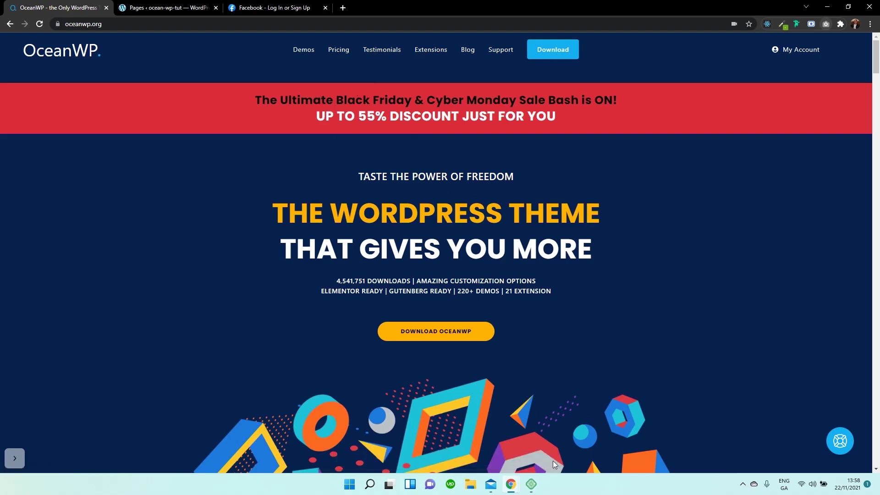
click(263, 10)
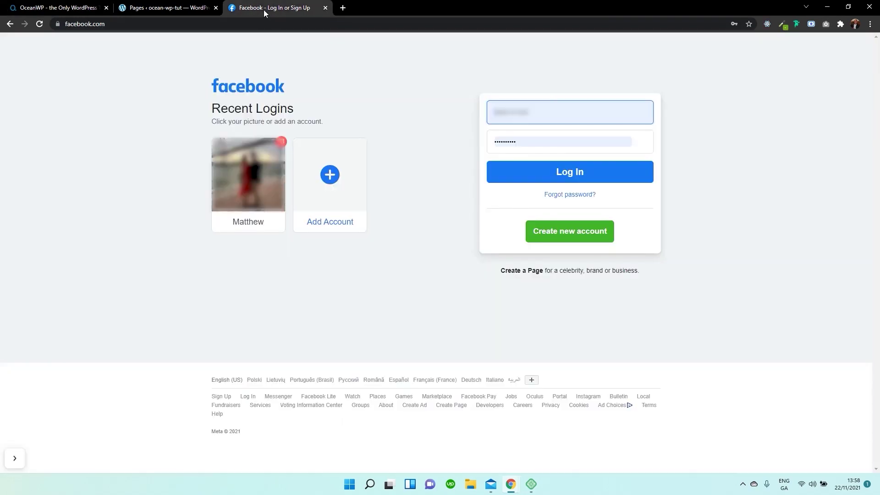
click(533, 171)
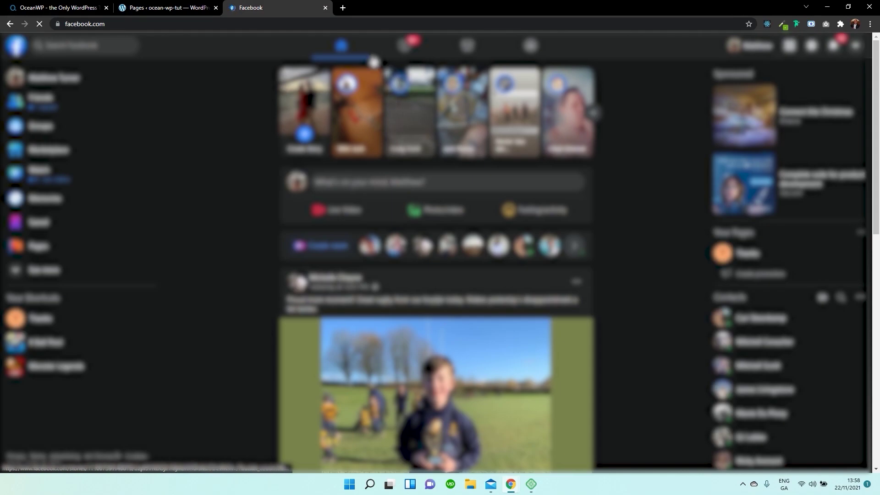
click(325, 7)
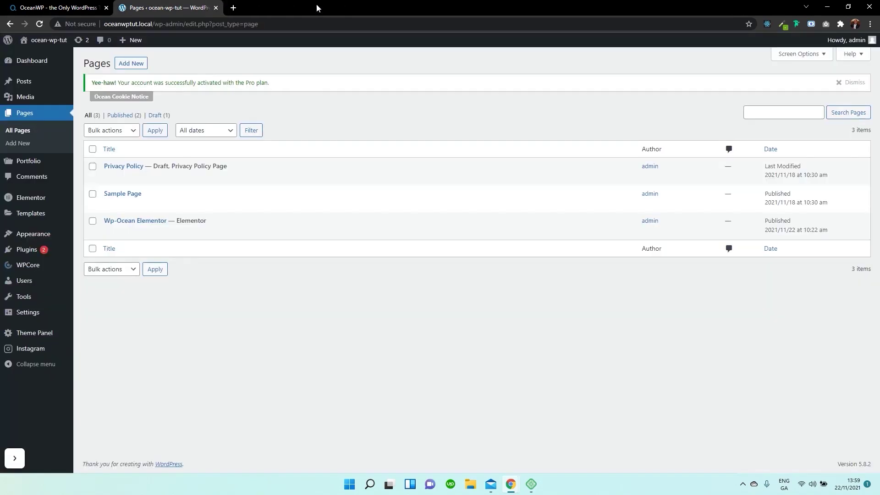
- Search Google in a new tab for 'facebook developers' and open the Facebook for Developers result
click(233, 7)
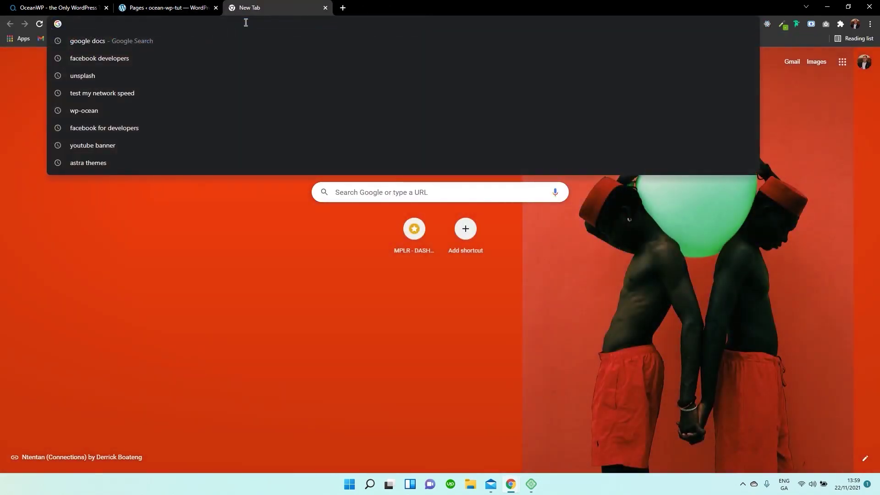
text(facebook de)
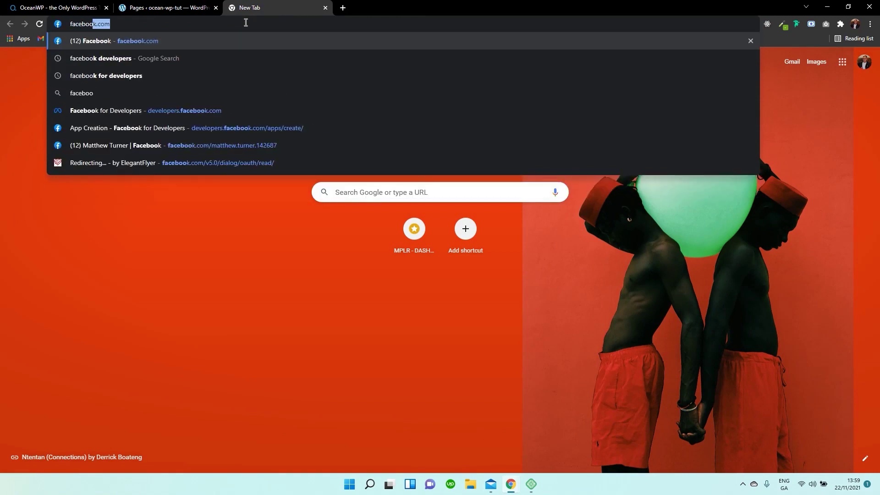
text(ve)
key(Return)
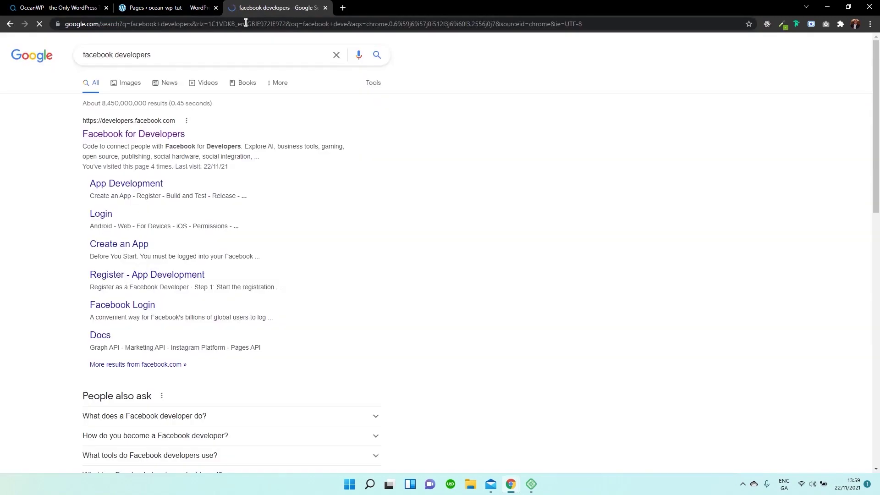
click(150, 134)
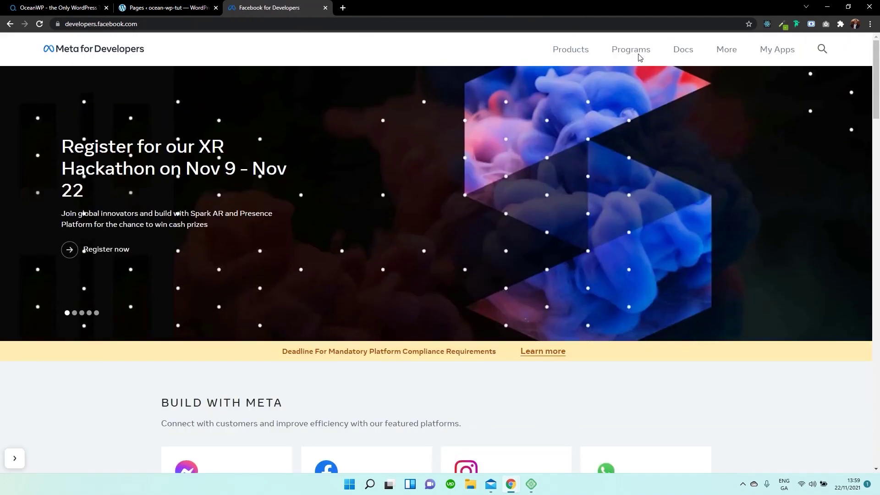
- From My Apps, start a Consumer-type app and reach the Add details step's display name field
click(783, 55)
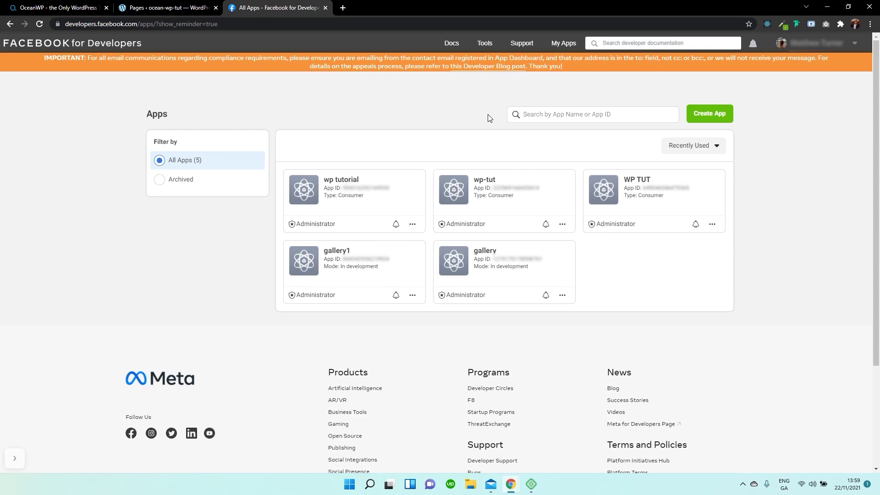
click(705, 120)
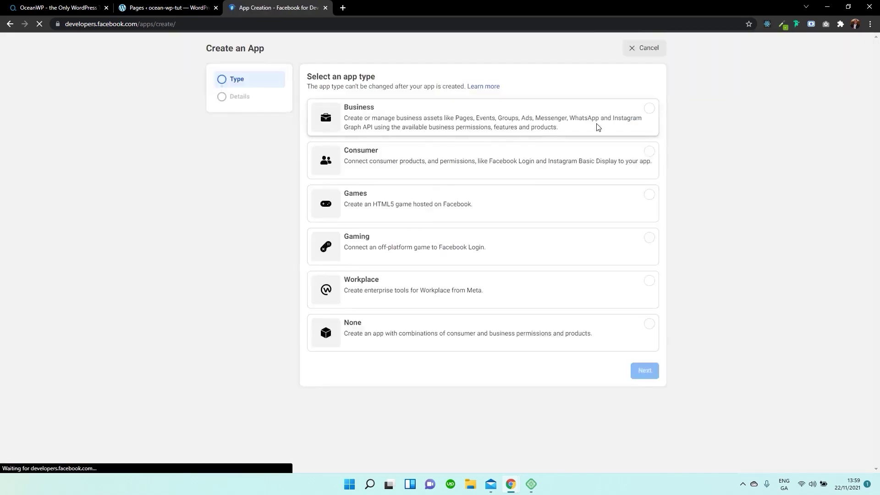
click(407, 183)
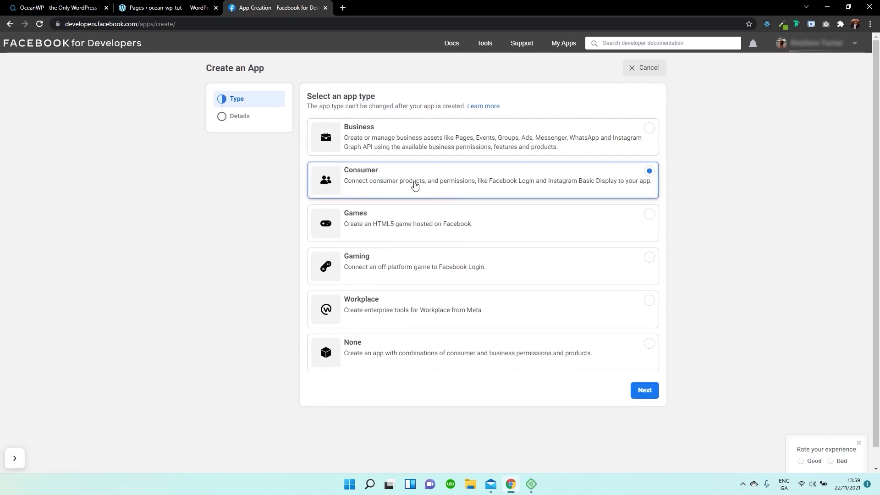
click(639, 391)
click(399, 135)
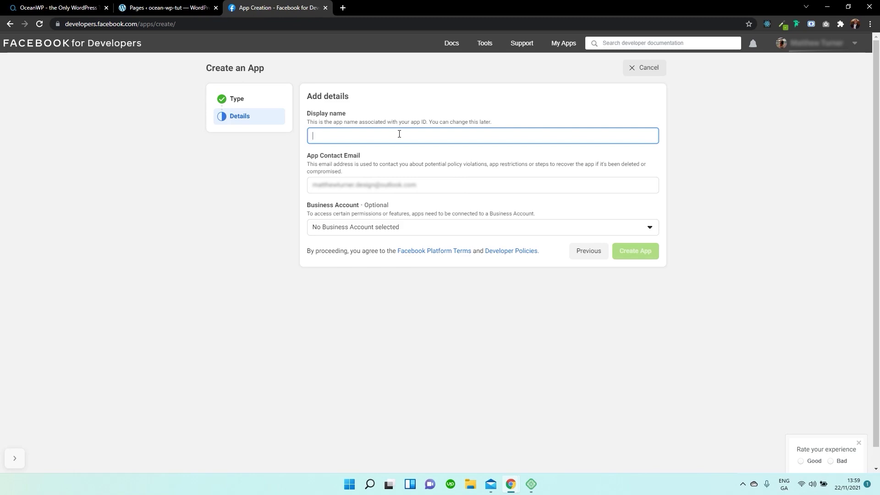
- Create the app 'Wp Tutorial wpocean', confirming with the account password and saving it in Chrome
text(Wp)
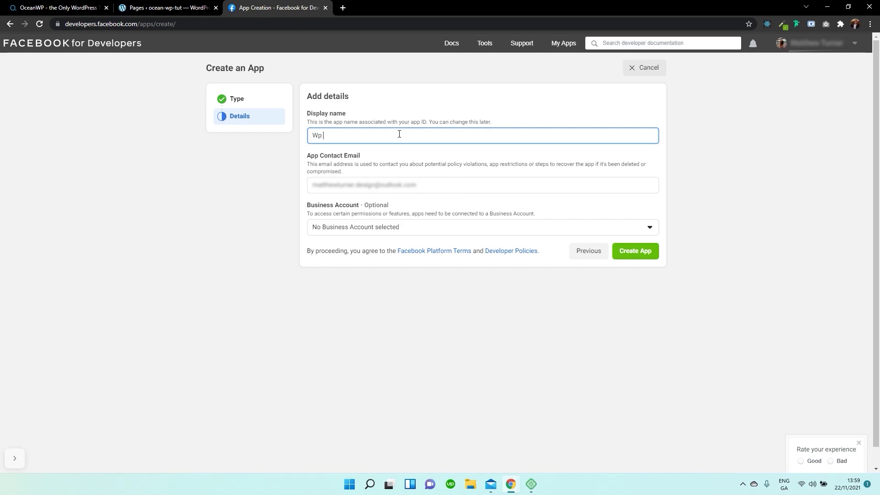
text( Tutorial wpocean)
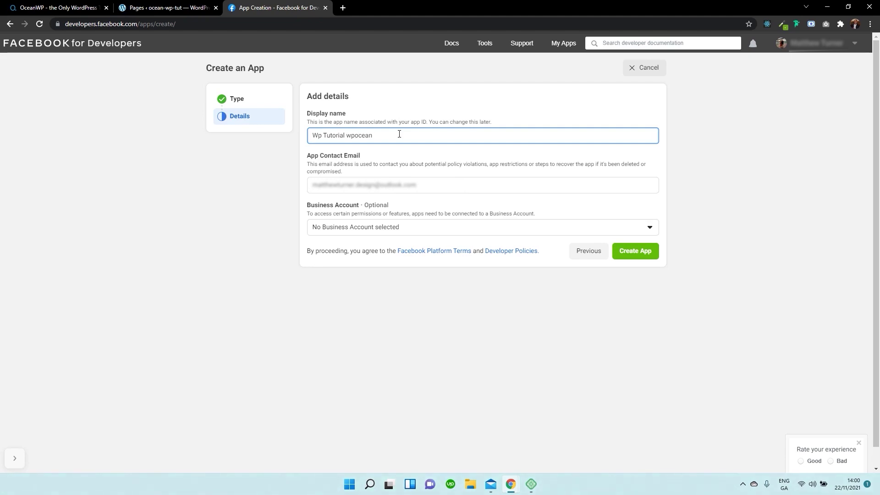
click(635, 252)
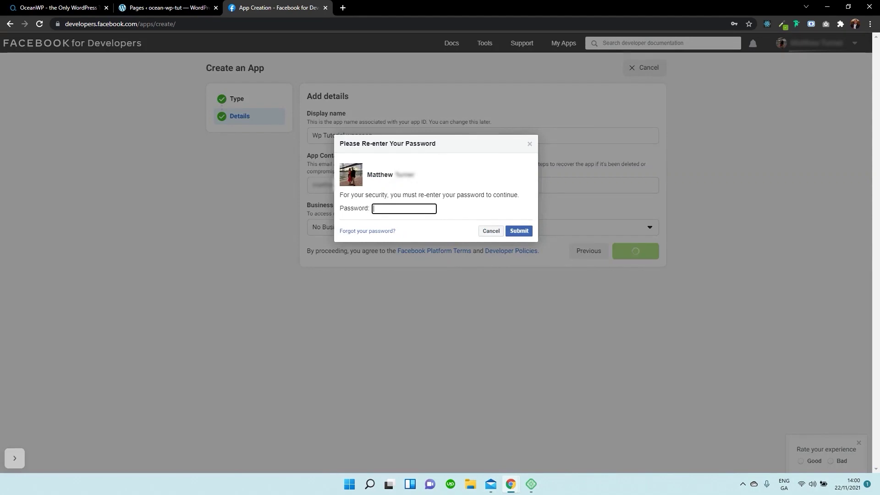
click(409, 210)
click(409, 210)
click(409, 210)
text(•••)
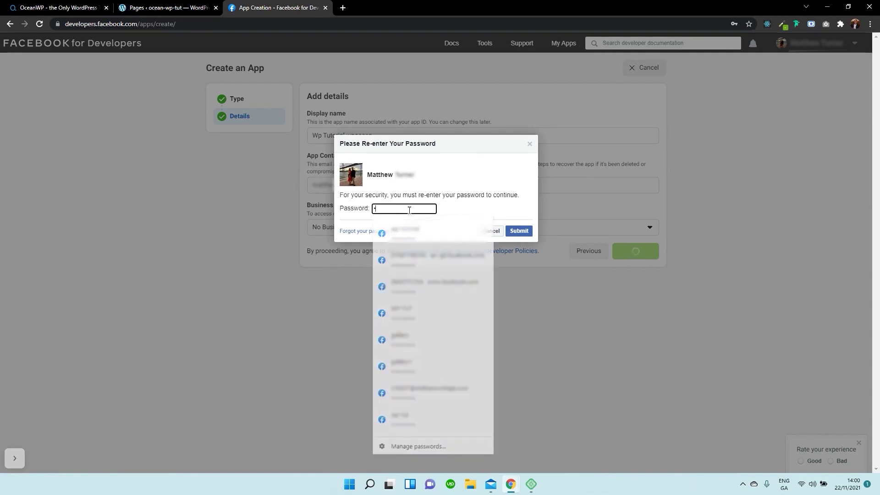
key(Return)
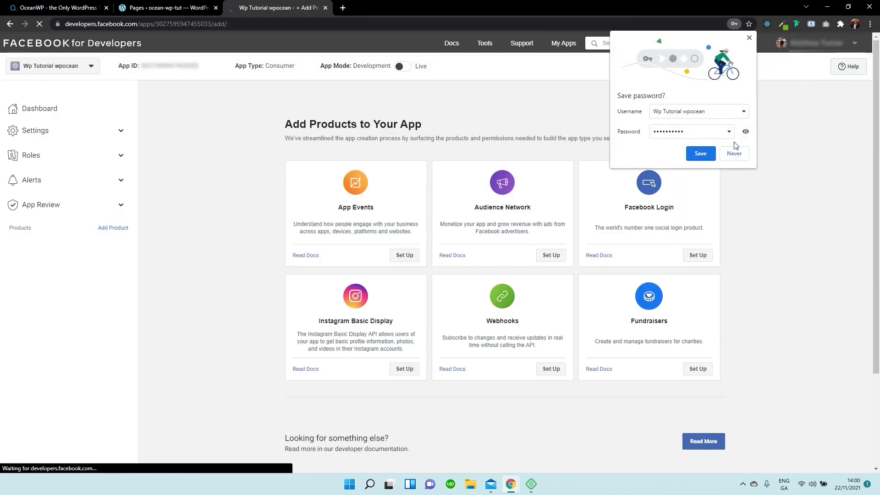
click(700, 153)
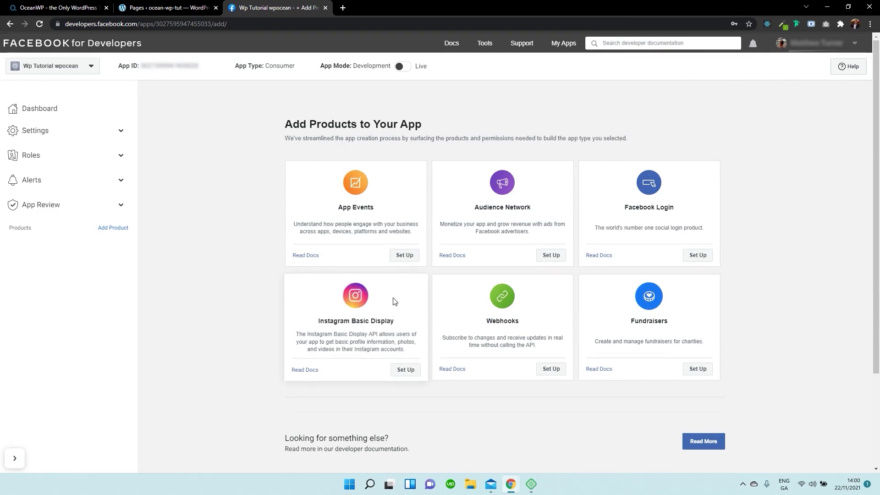
- Set up Instagram Basic Display and create its Instagram app ID using the prefilled name
click(406, 373)
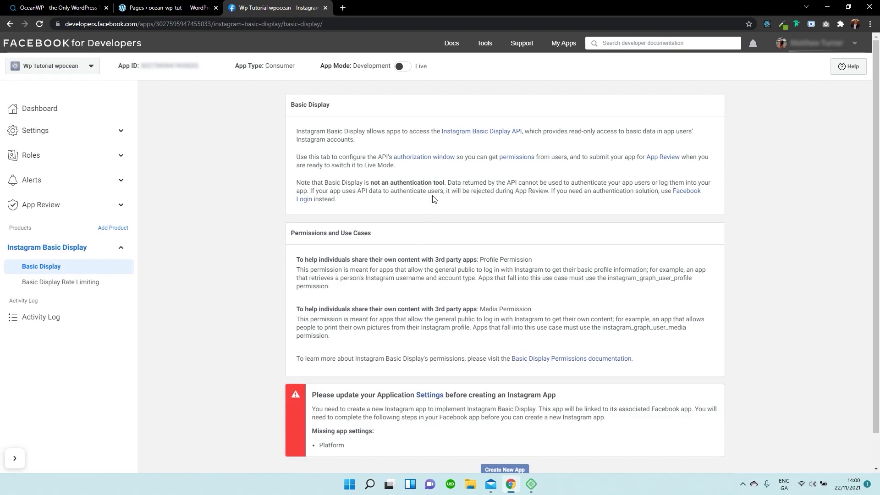
scroll(433, 199, down, 1)
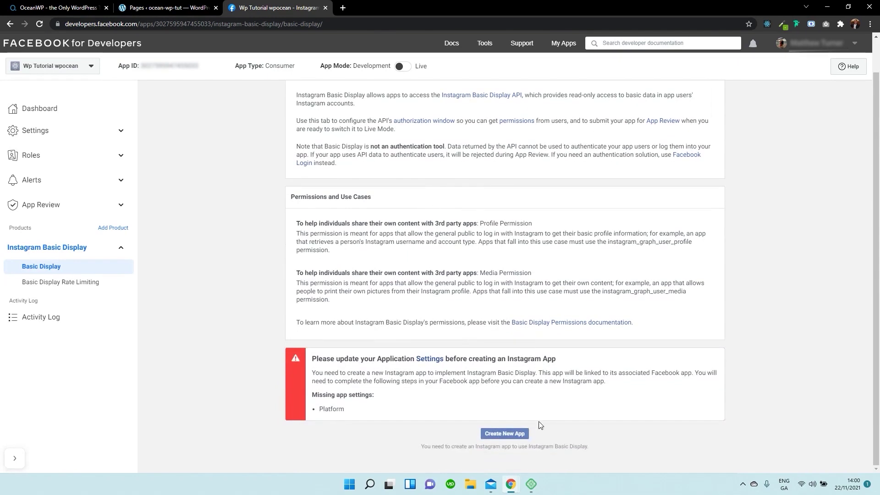
click(503, 432)
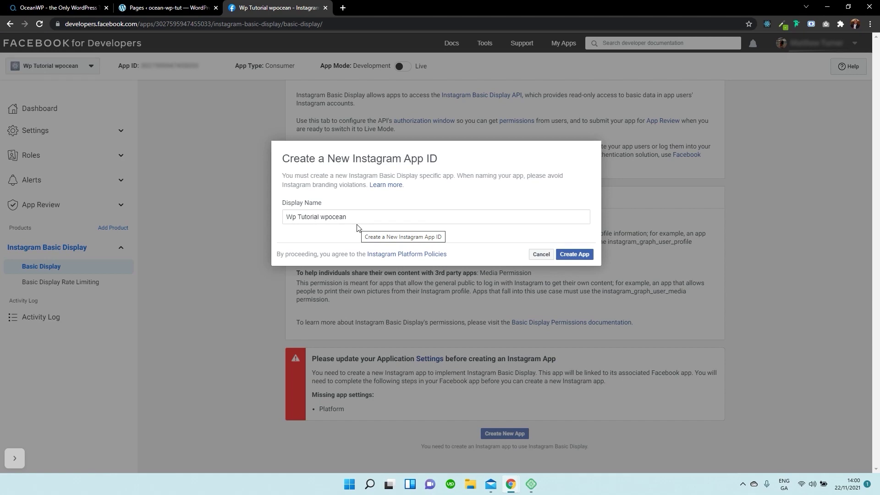
click(575, 255)
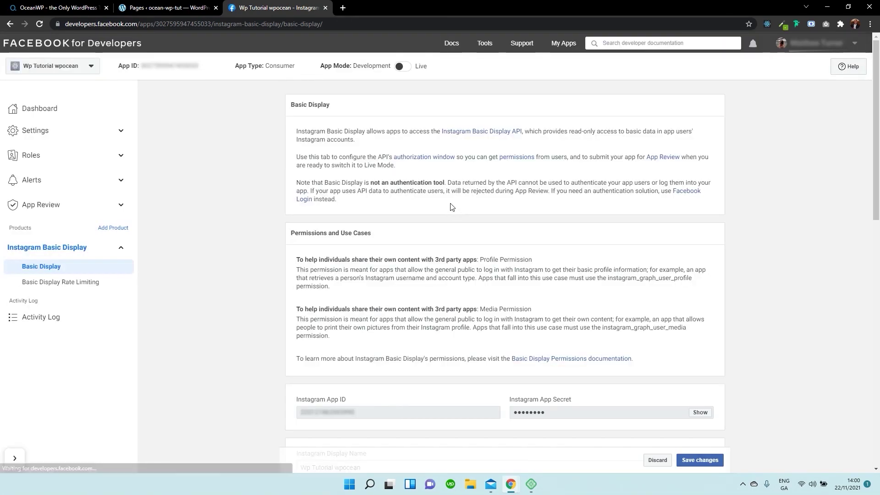
scroll(459, 187, down, 13)
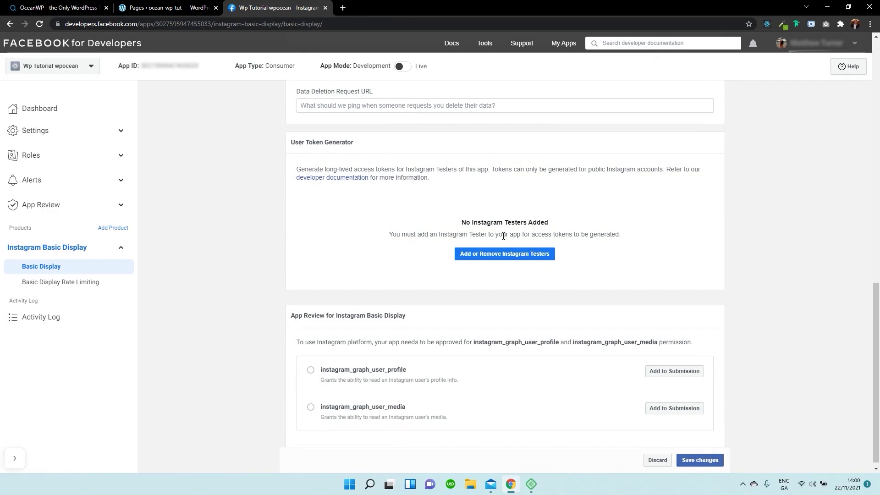
- On the Roles page, invite the Instagram account by username as an Instagram tester
click(502, 257)
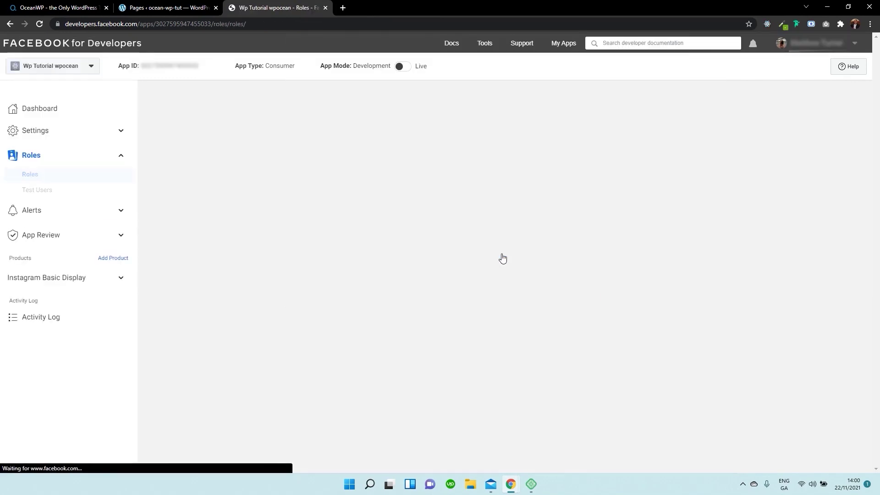
scroll(442, 166, down, 1)
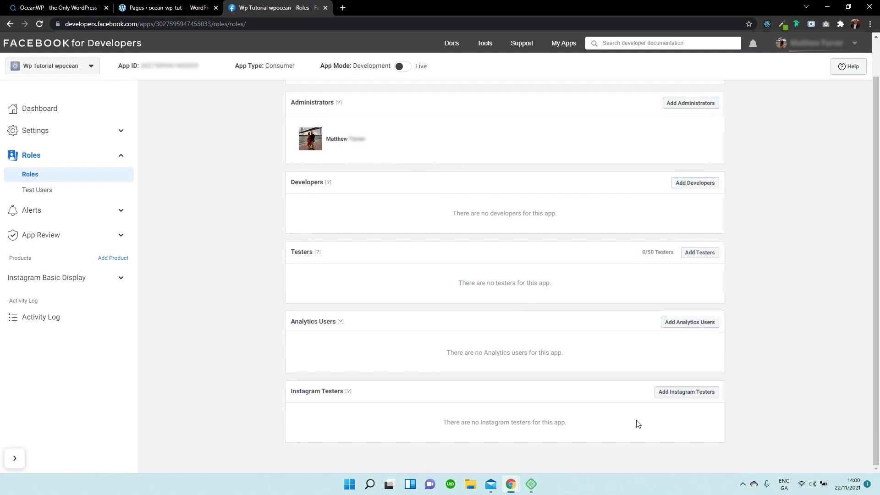
click(672, 397)
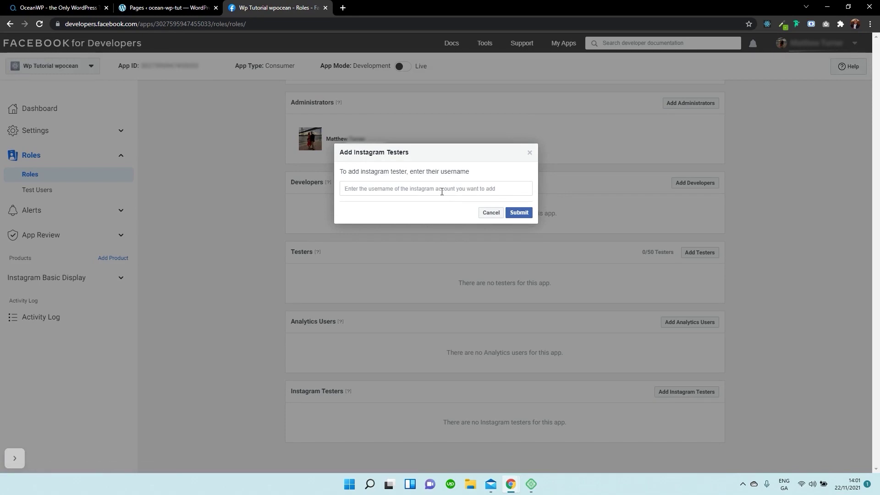
text(ma)
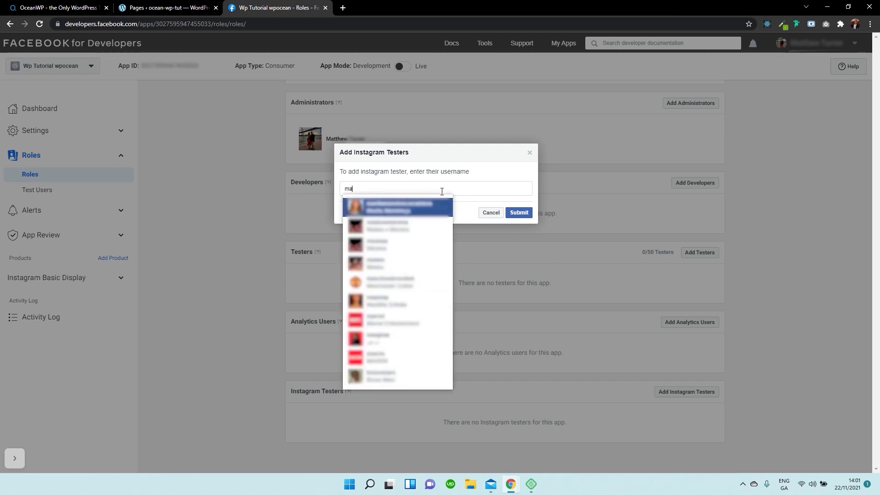
text(ttyturn95)
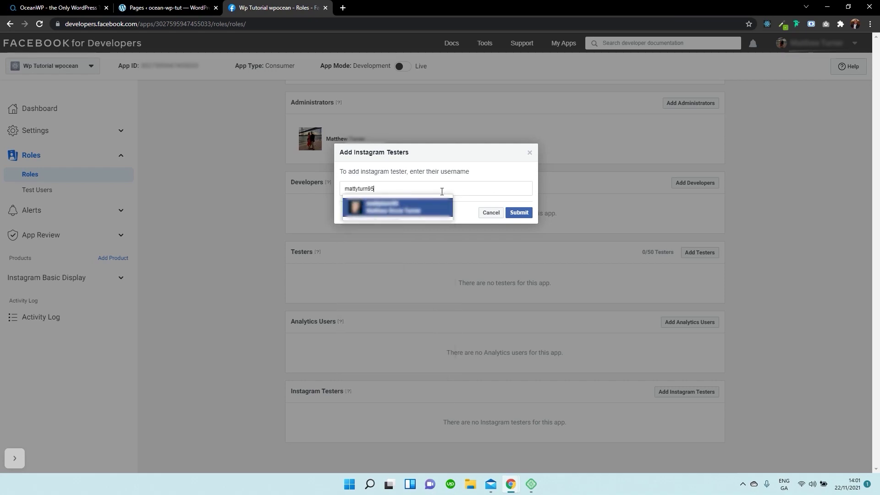
click(401, 212)
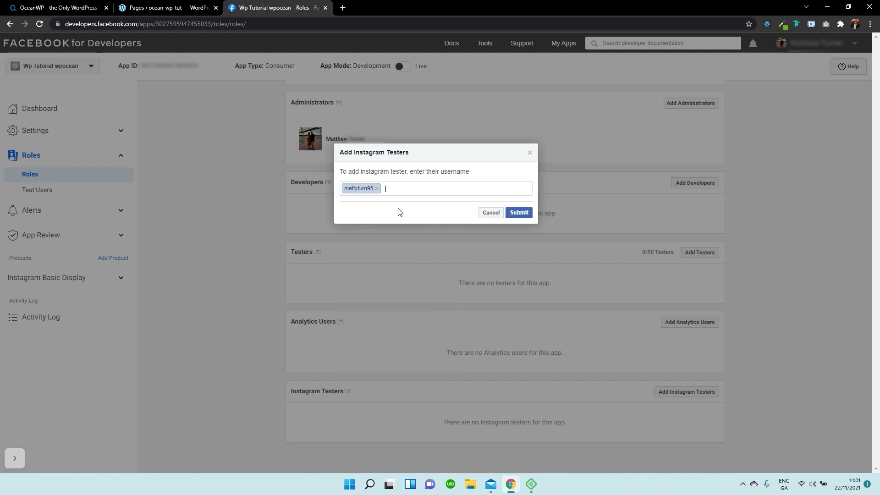
click(514, 213)
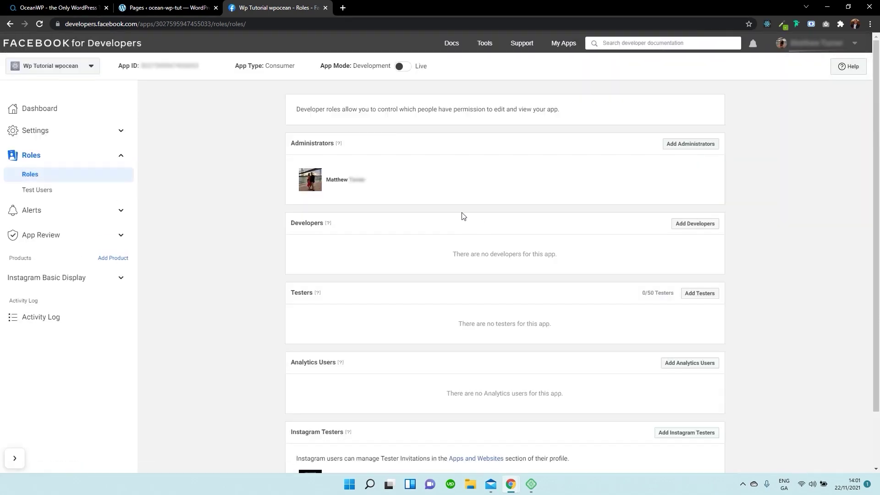
scroll(462, 228, down, 2)
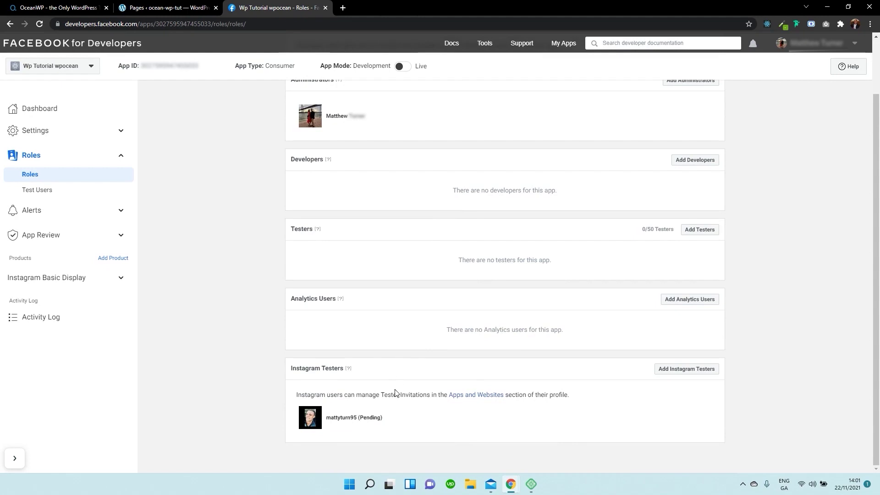
- Follow the Apps and Websites link and continue into Instagram as the saved account
click(470, 396)
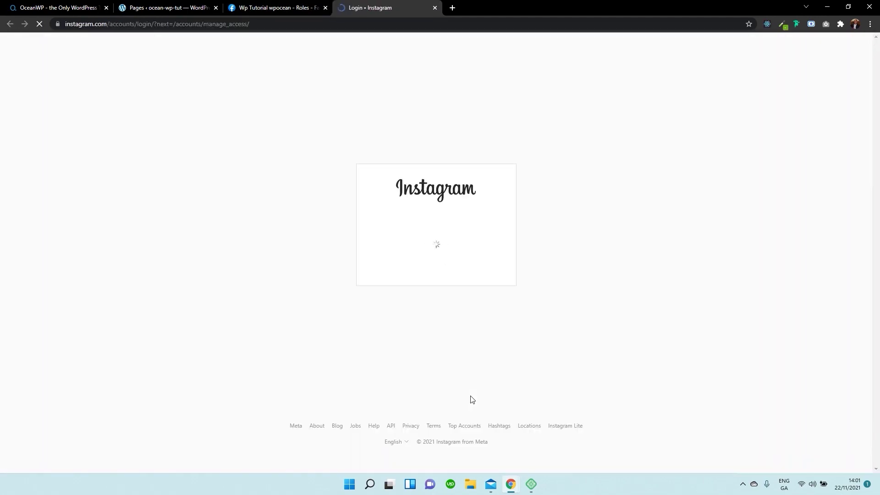
click(451, 266)
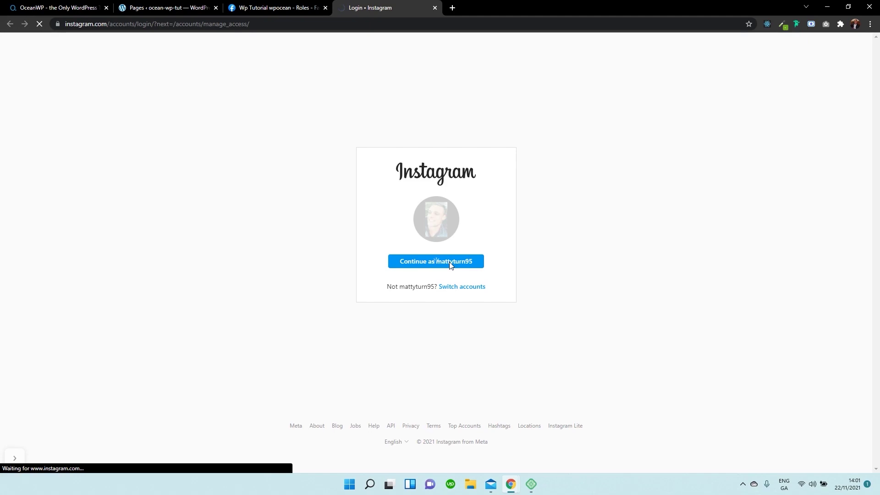
click(14, 459)
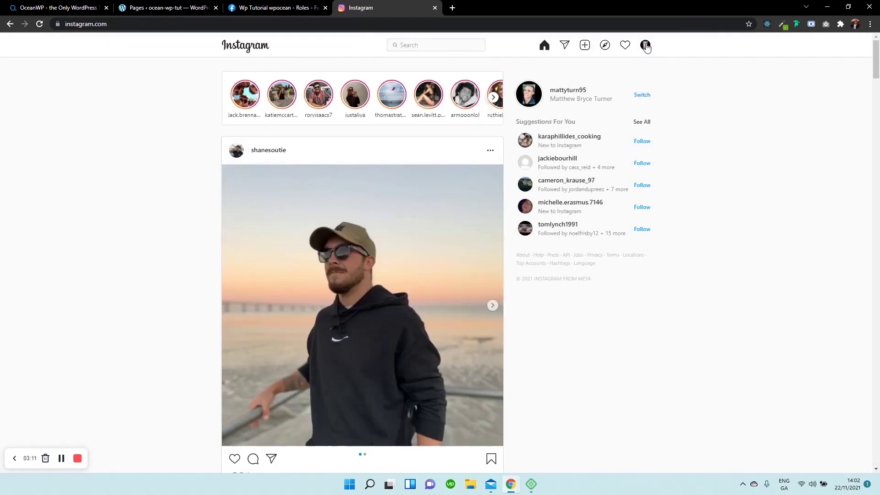
- Go to Settings > Apps and Websites and view the Tester Invites tab
click(645, 45)
click(593, 97)
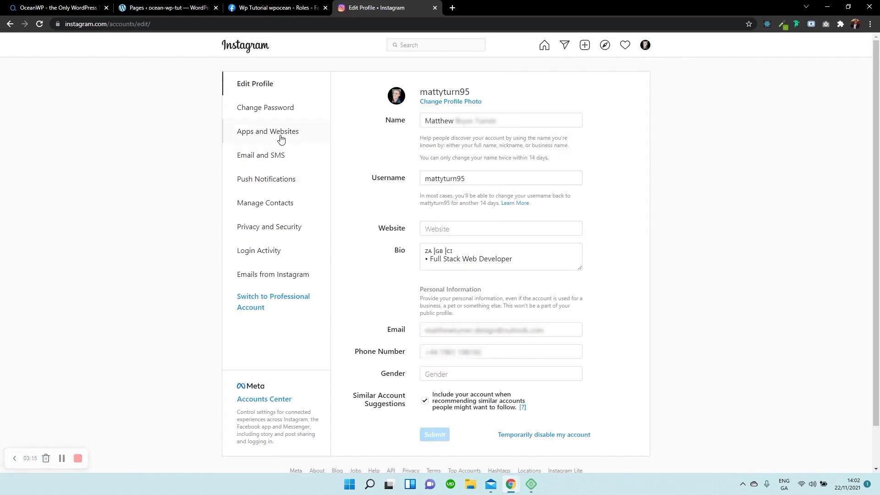
click(281, 139)
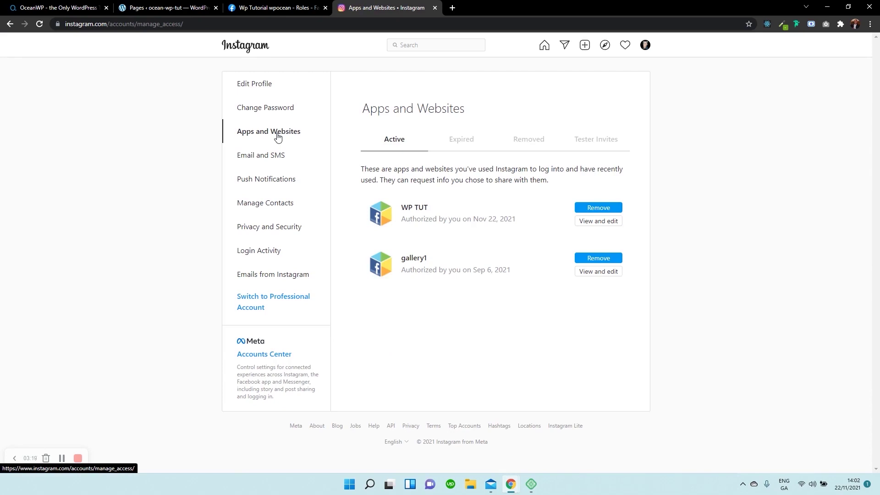
click(596, 142)
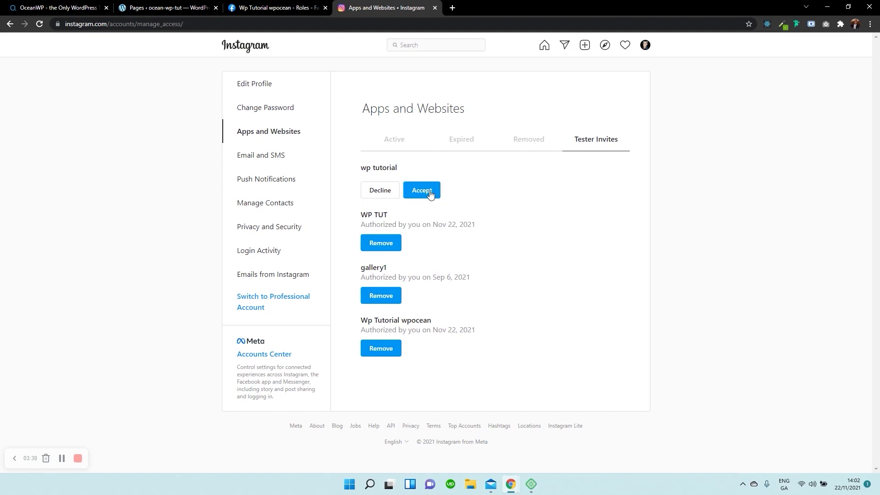
- Return to the Facebook for Developers tab and open the app's Dashboard
click(294, 7)
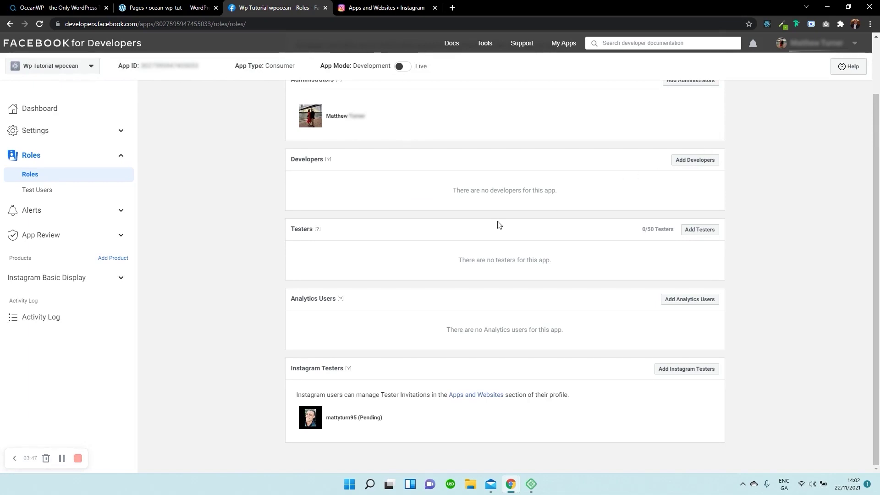
click(35, 115)
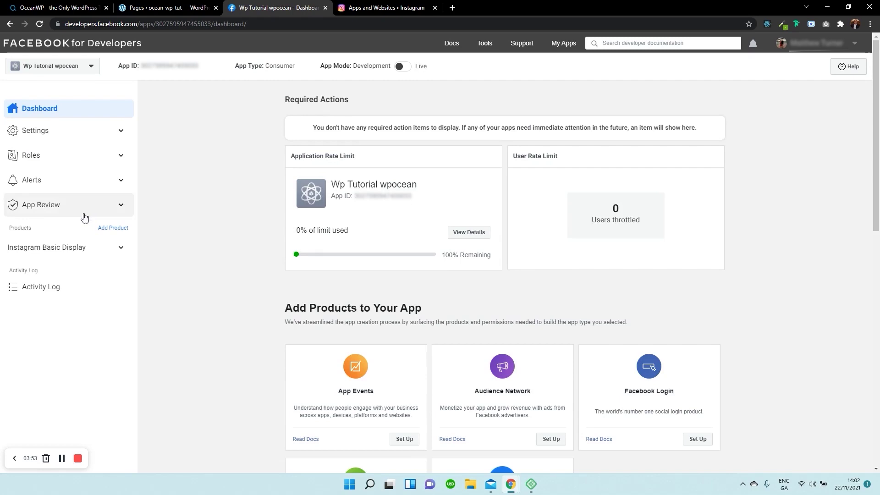
- Open Instagram Basic Display > Basic Display and scroll to the User Token Generator
click(54, 247)
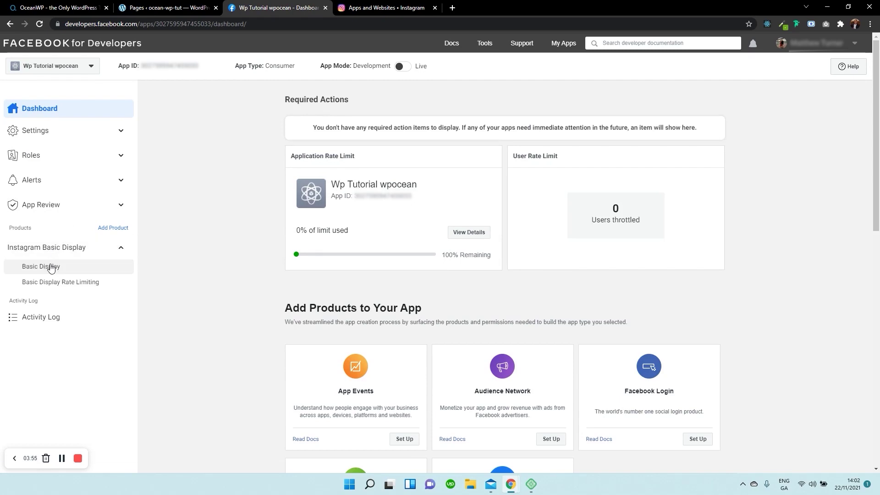
click(49, 264)
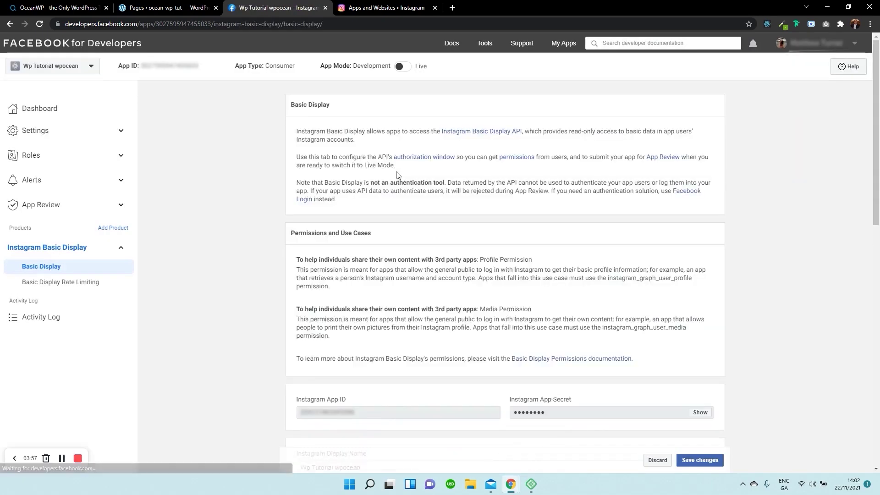
scroll(398, 175, down, 5)
scroll(399, 175, down, 8)
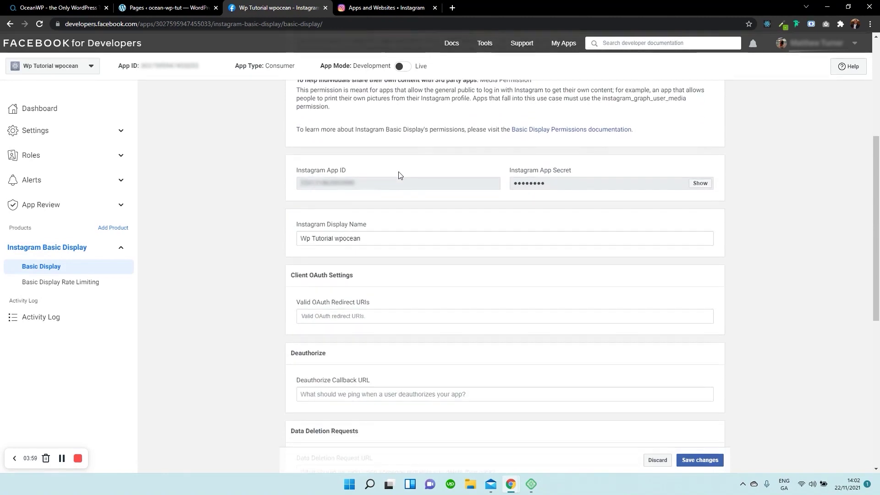
scroll(398, 175, down, 1)
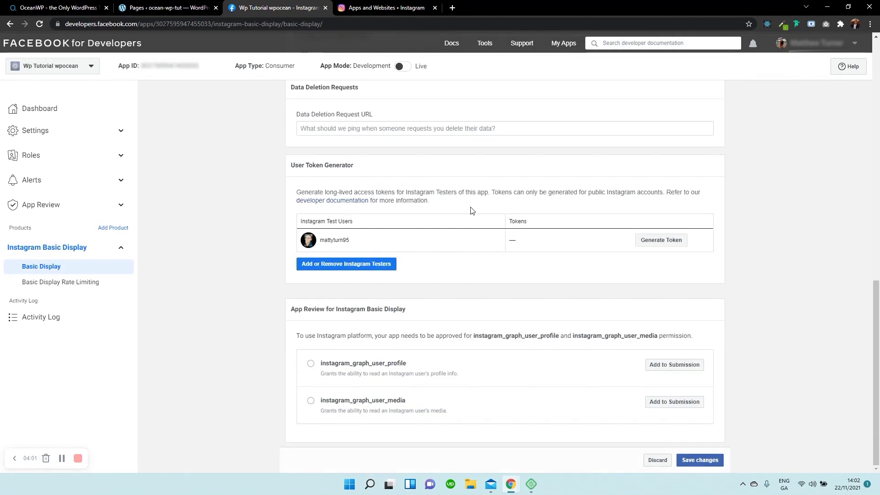
- Generate a token for the tester account, allowing profile and media access and acknowledging the warning
click(674, 247)
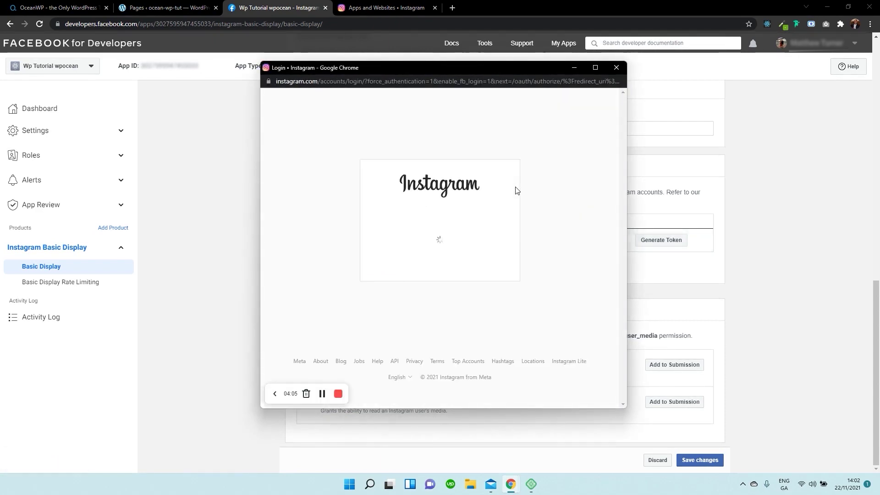
click(453, 261)
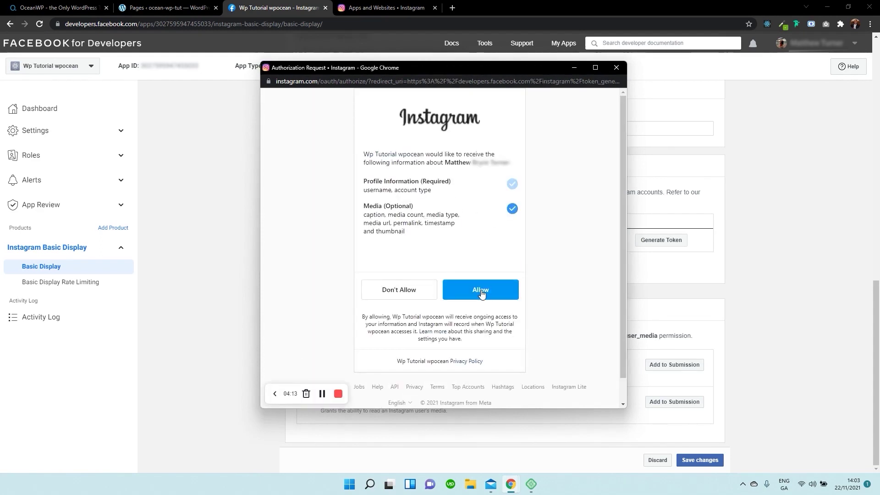
click(484, 286)
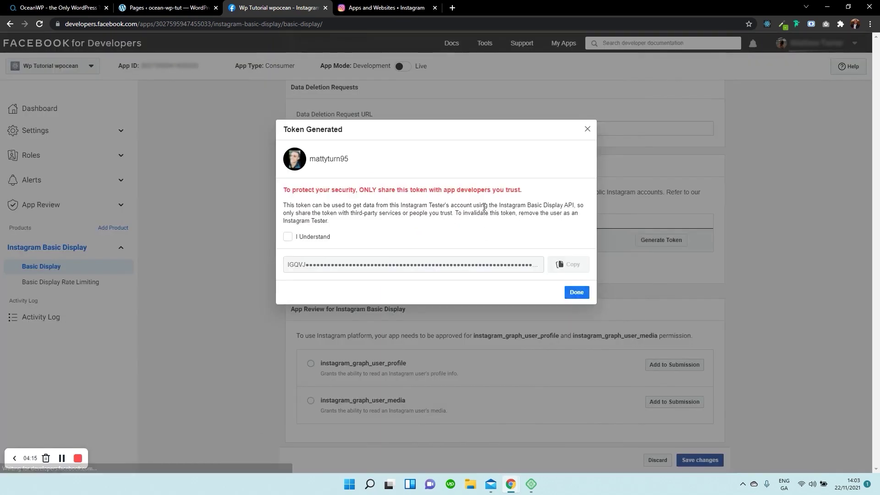
click(317, 240)
- Select the revealed access token and copy it
double_click(487, 262)
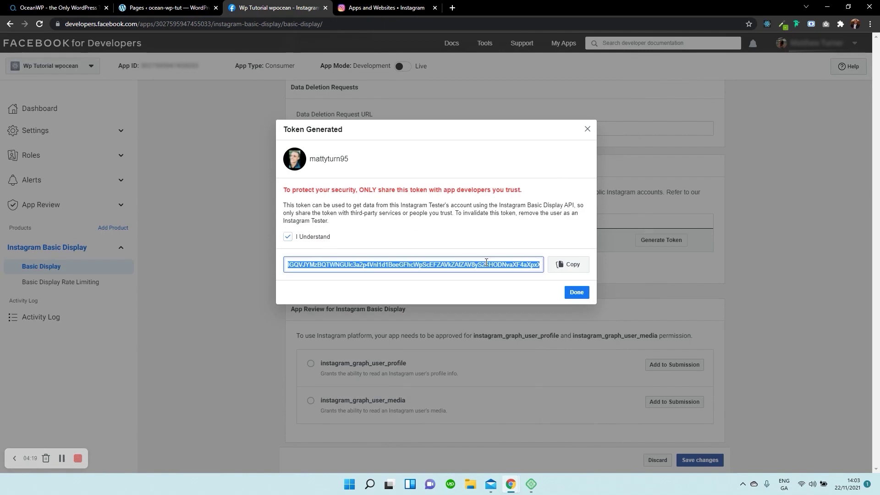
right_click(486, 262)
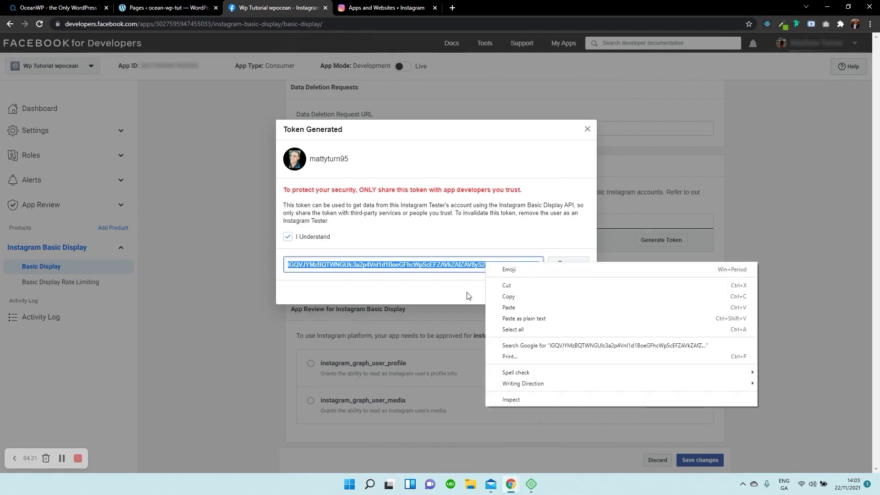
click(509, 296)
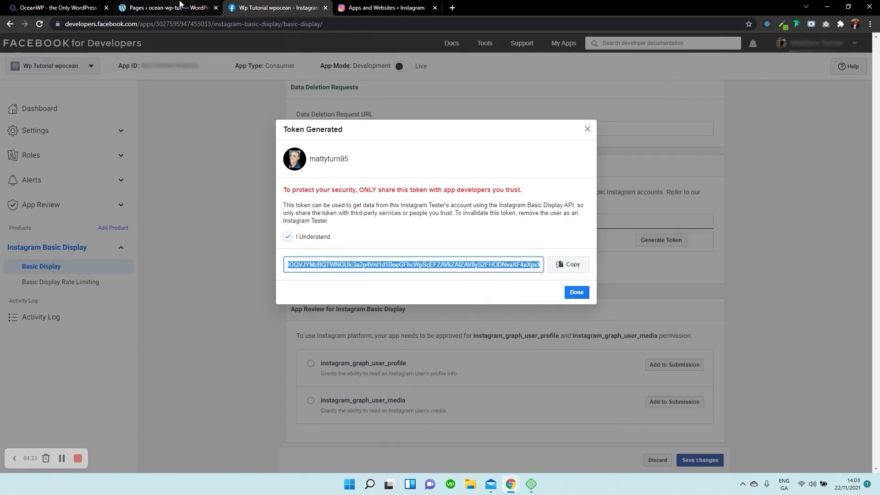
- Replace the Instagram Settings access token with the newly generated one, then return to the Pages list
click(161, 5)
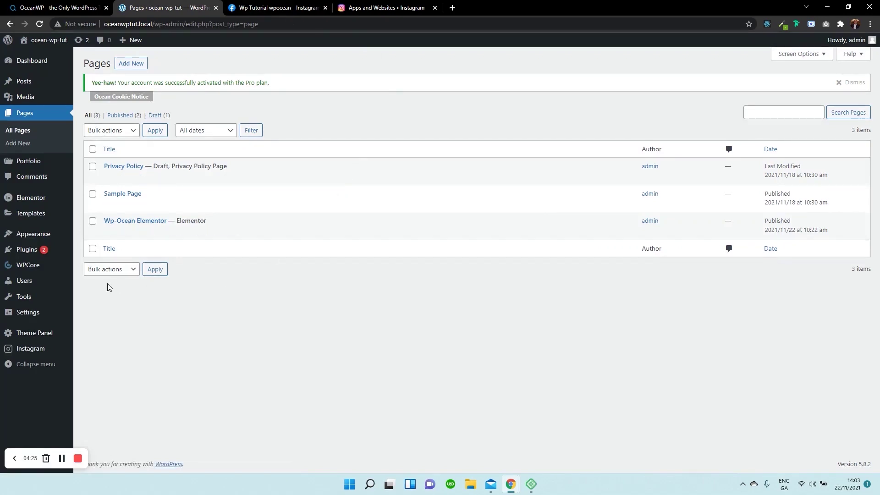
click(44, 350)
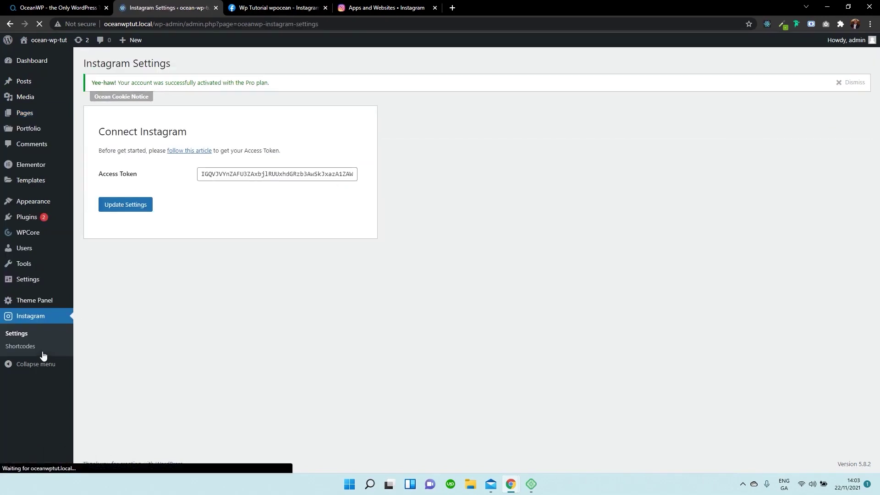
double_click(278, 173)
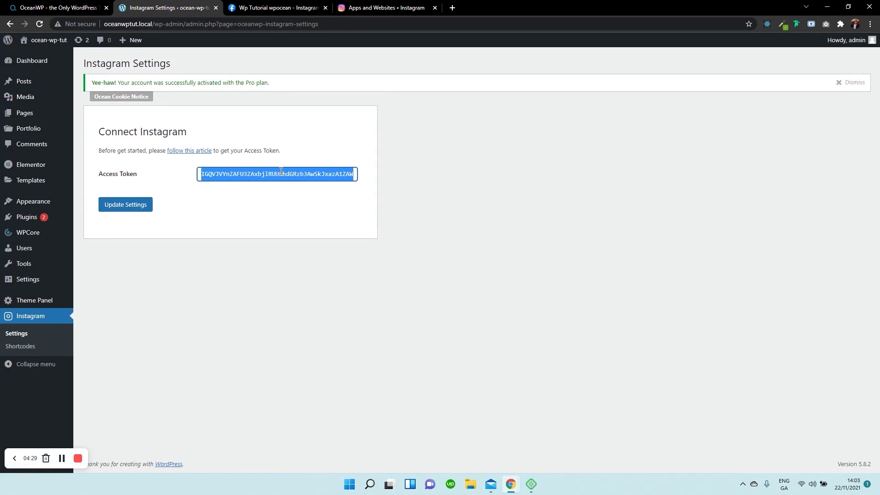
key(ctrl+v)
key(Tab)
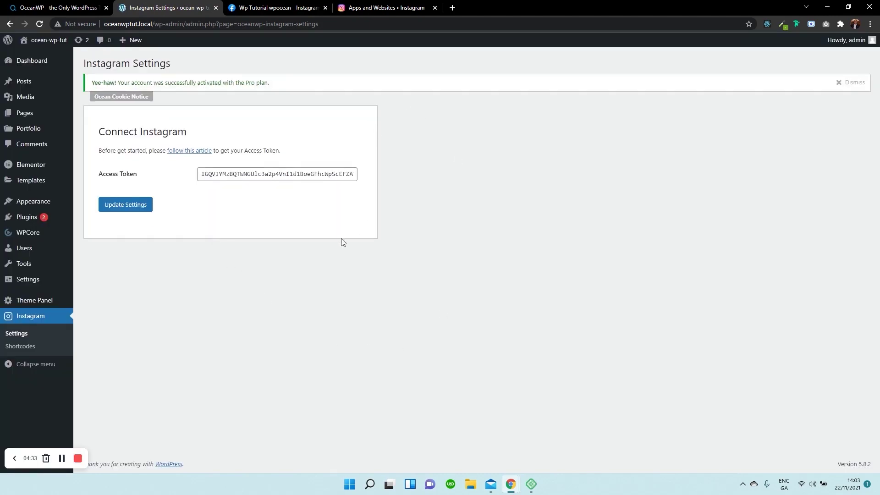
click(29, 114)
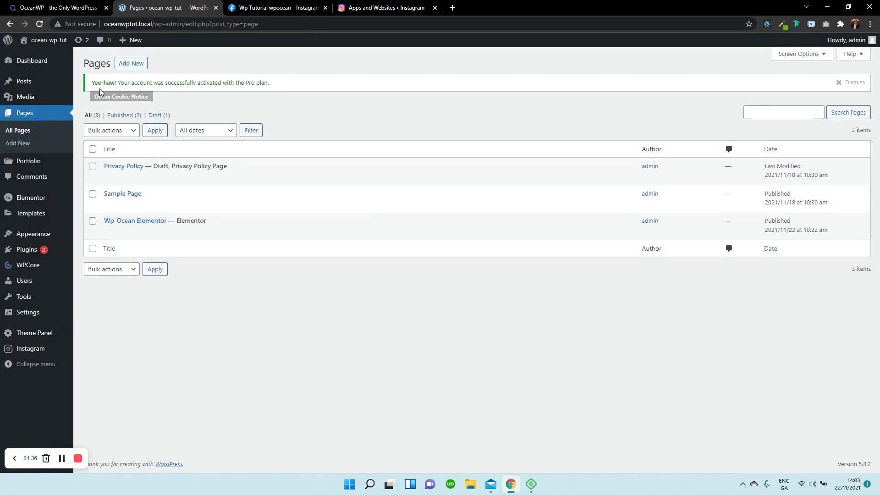
- Add a new page titled 'Test Page' and publish it
click(143, 64)
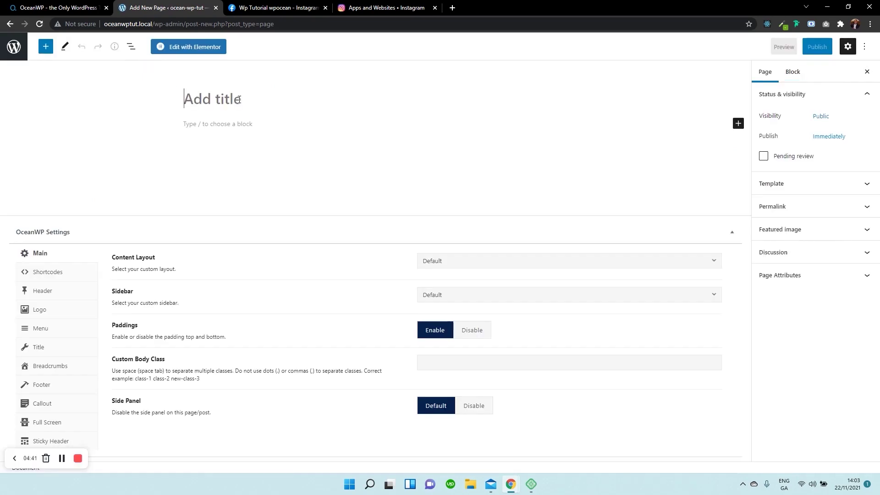
text(Test Page)
click(806, 50)
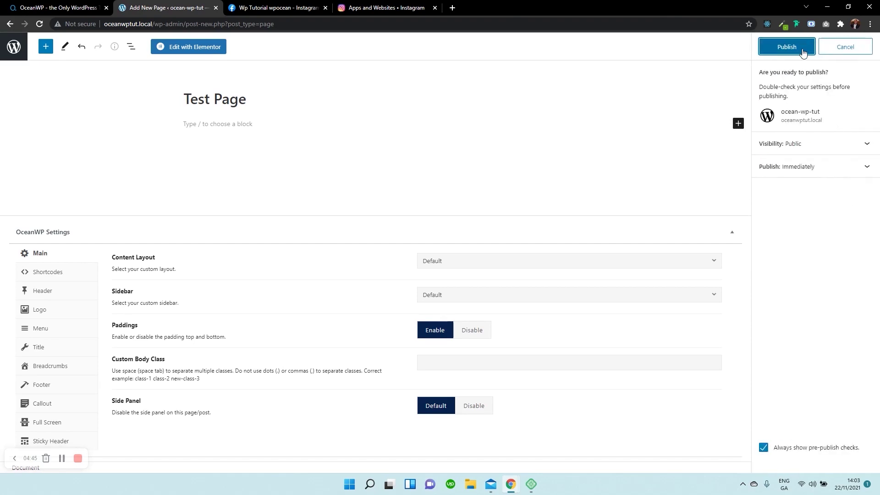
click(788, 47)
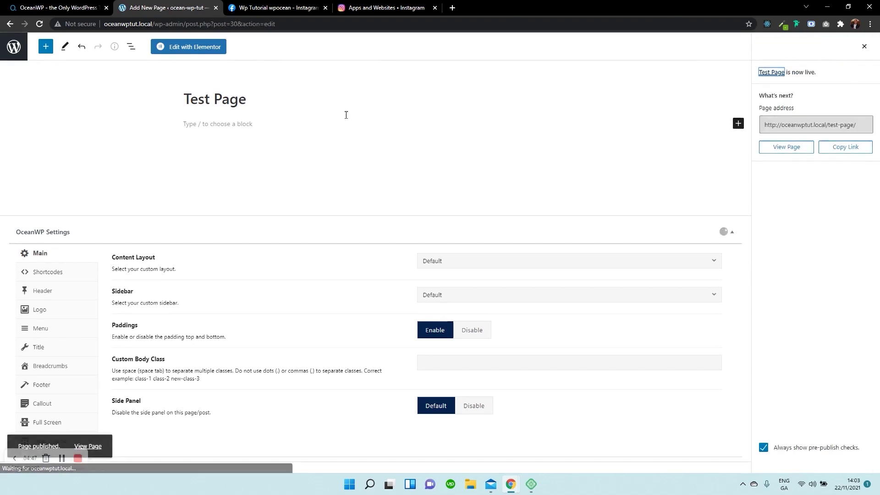
- Open Test Page in Elementor and set its Page Layout to Elementor Canvas
click(213, 50)
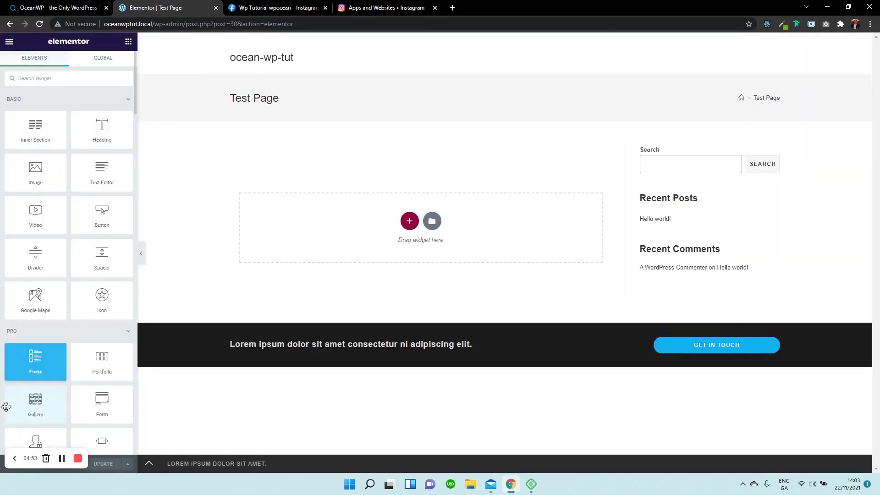
drag(12, 456, 13, 299)
click(9, 463)
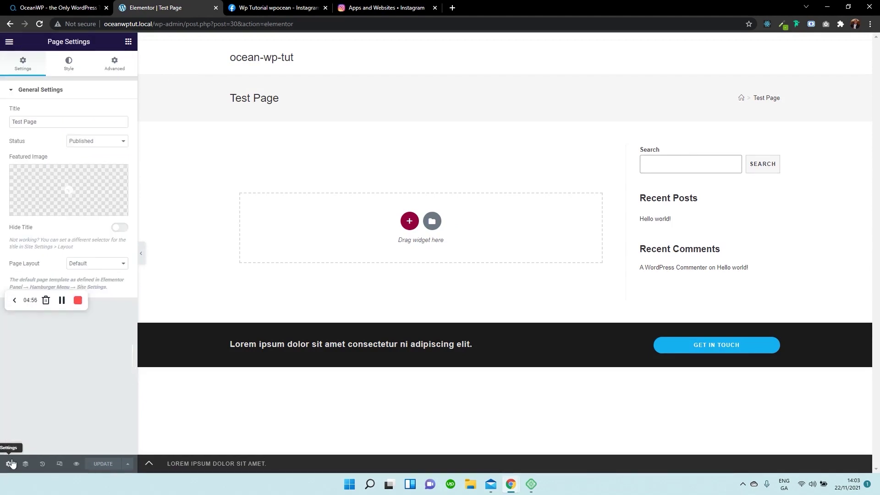
click(110, 263)
click(76, 280)
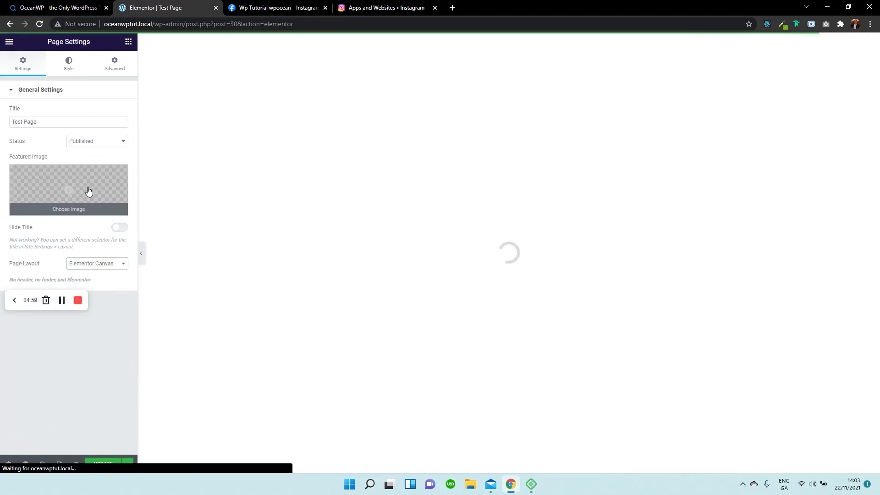
- Go back to the Elements panel and scroll down to the OceanWP Elements
click(128, 42)
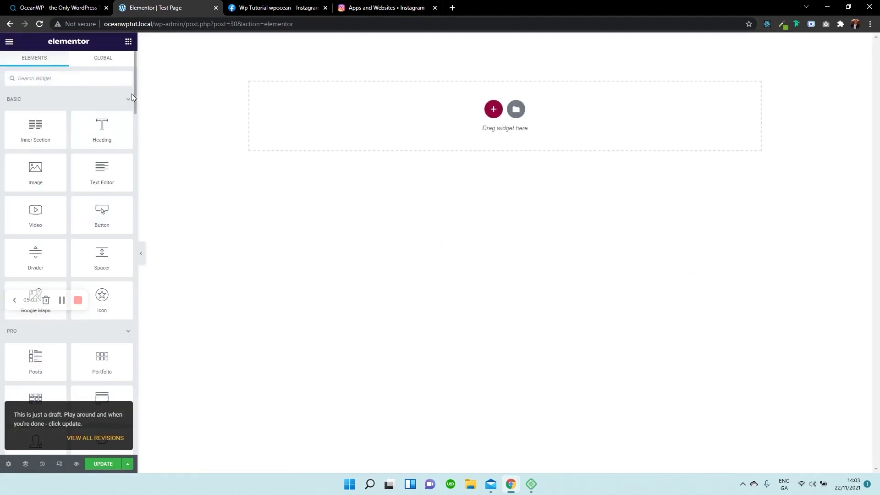
scroll(131, 92, down, 5)
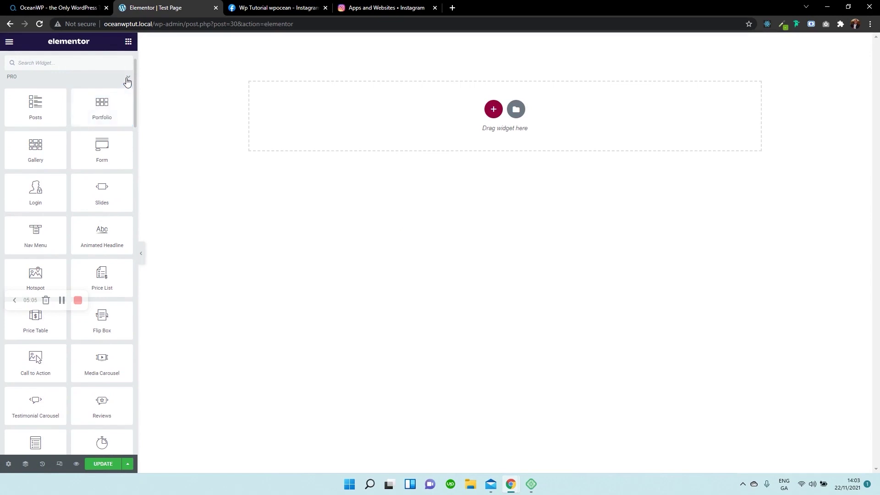
scroll(127, 82, down, 15)
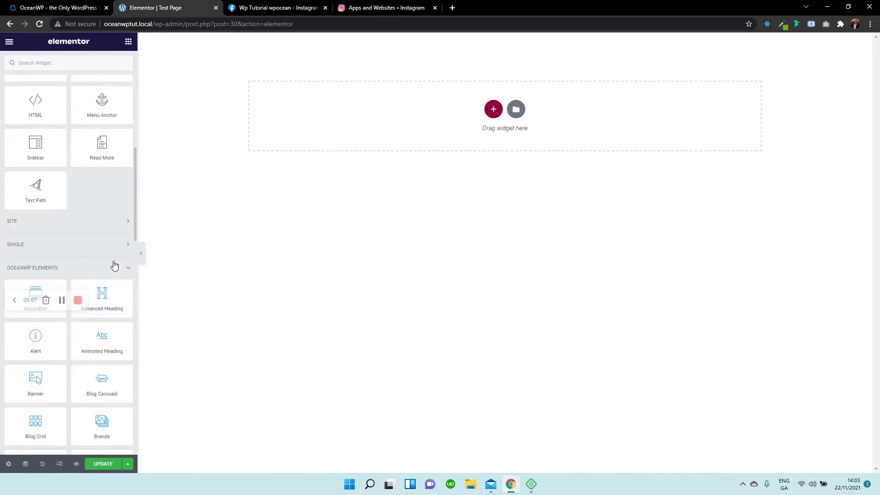
scroll(113, 266, down, 3)
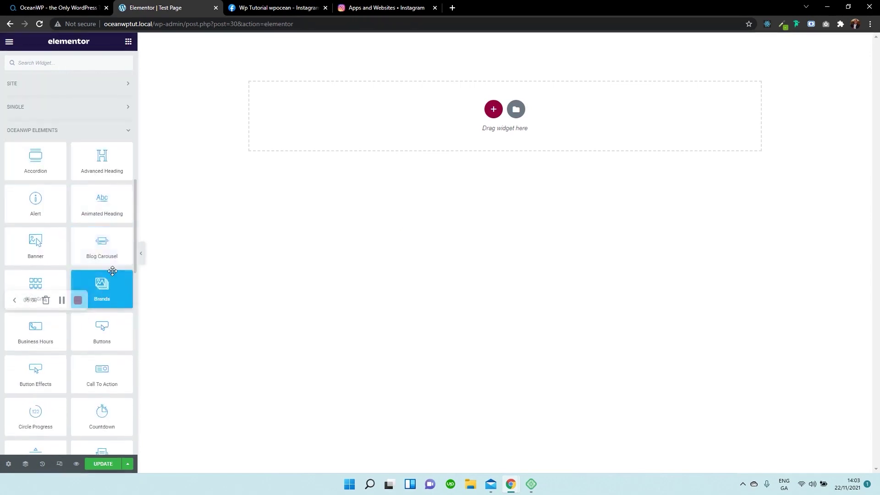
scroll(108, 202, down, 4)
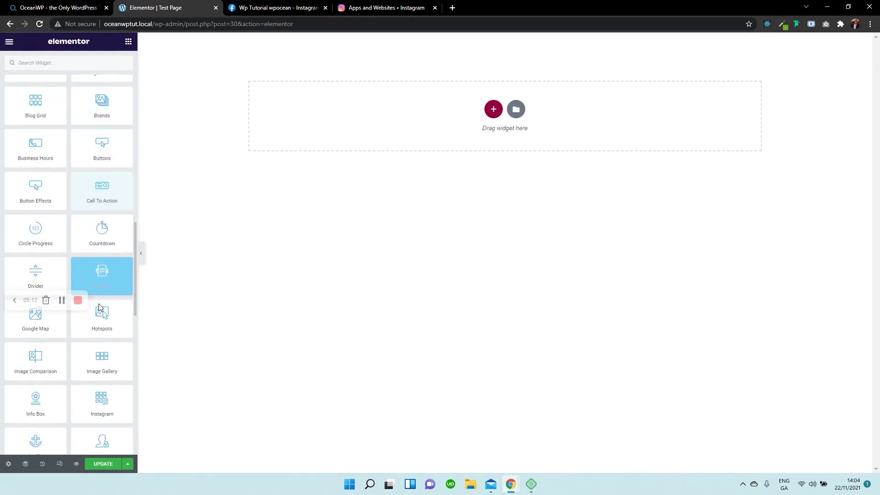
- Place the Instagram widget on the empty Test Page and paste the access token into it
drag(99, 392, 484, 101)
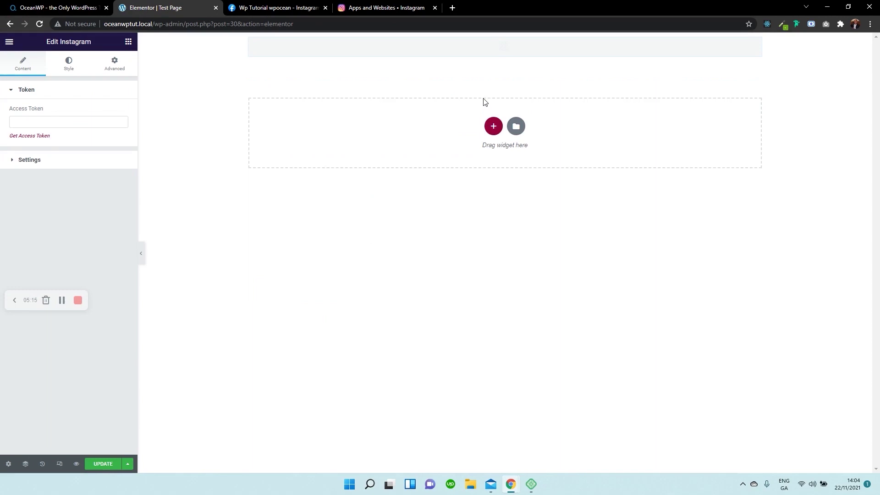
click(112, 120)
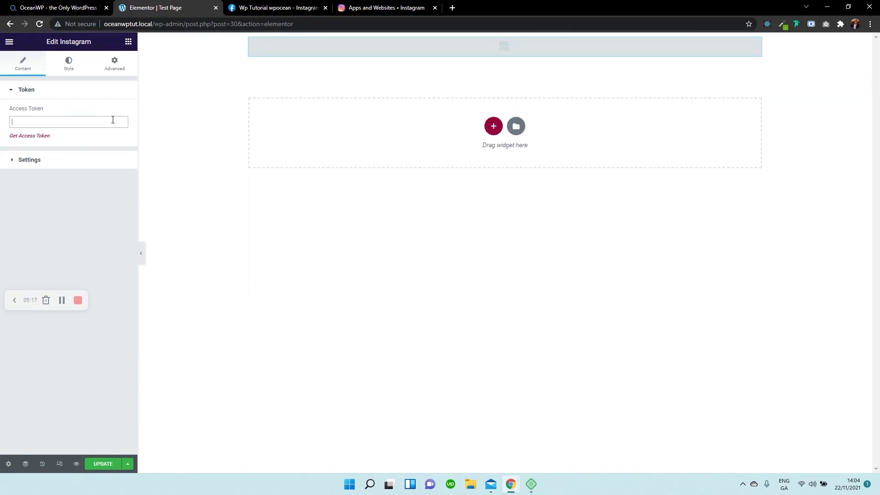
key(ctrl+v)
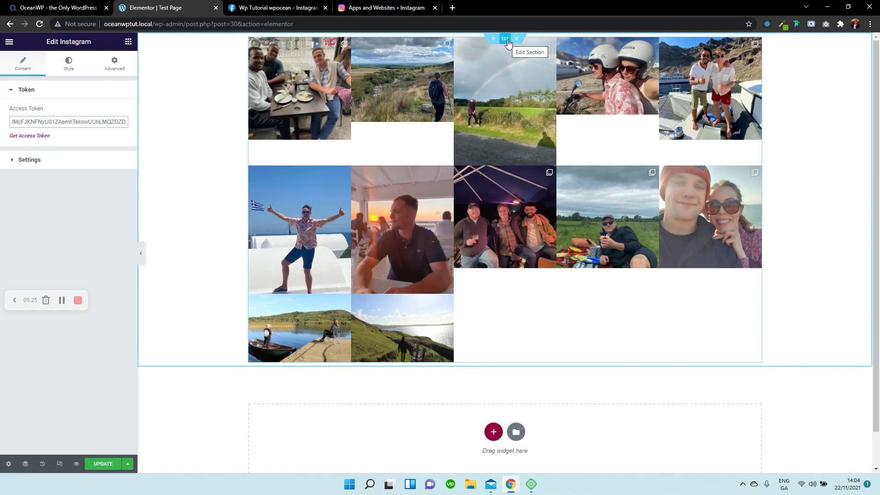
- Set the Instagram feed to show 9 images in 3 columns
click(56, 159)
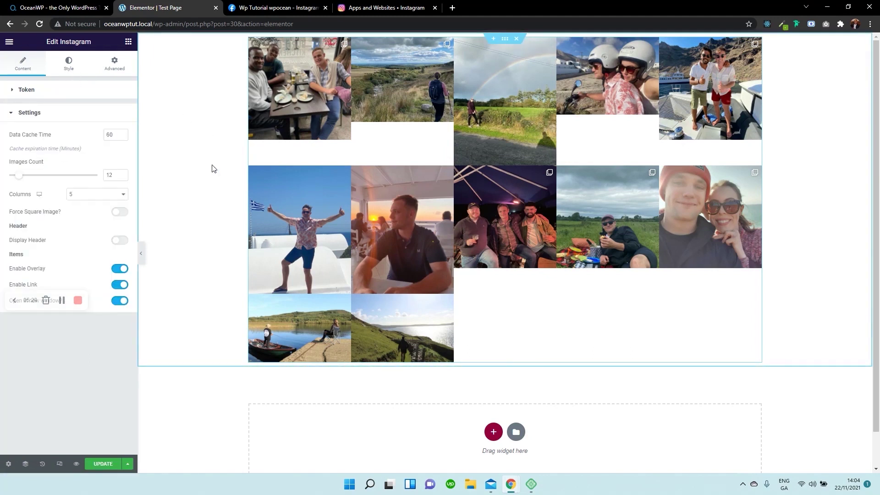
drag(17, 177, 16, 178)
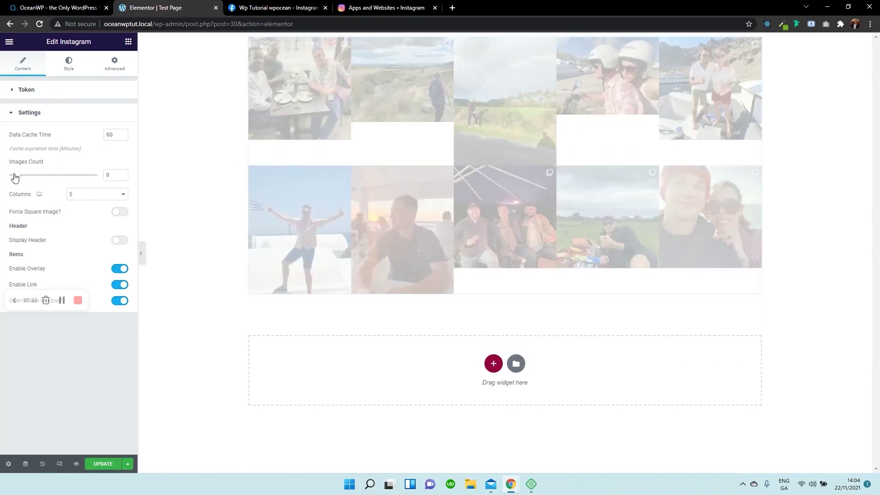
click(122, 195)
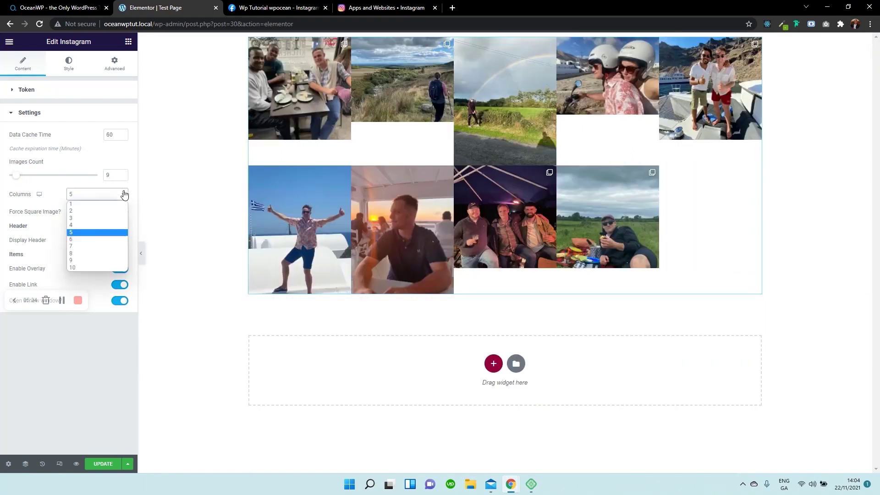
click(91, 218)
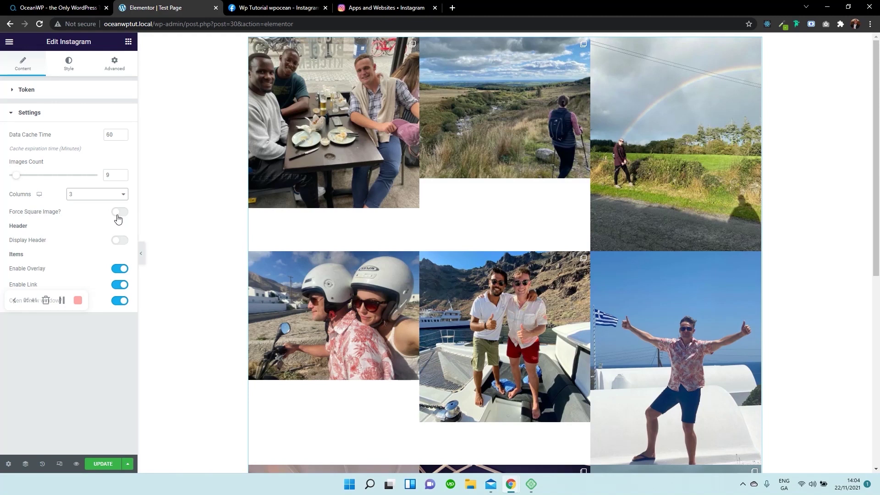
- Force square images at 272 px, then update the page and preview it
click(120, 216)
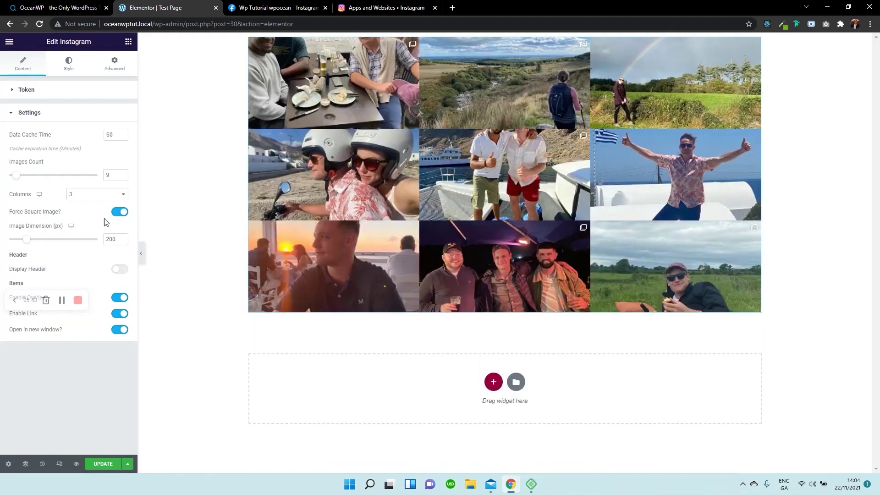
drag(28, 244, 34, 243)
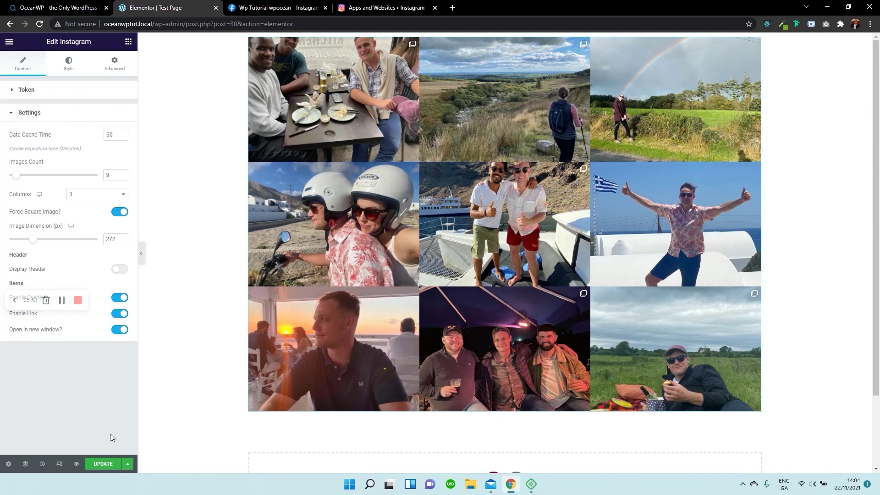
click(104, 465)
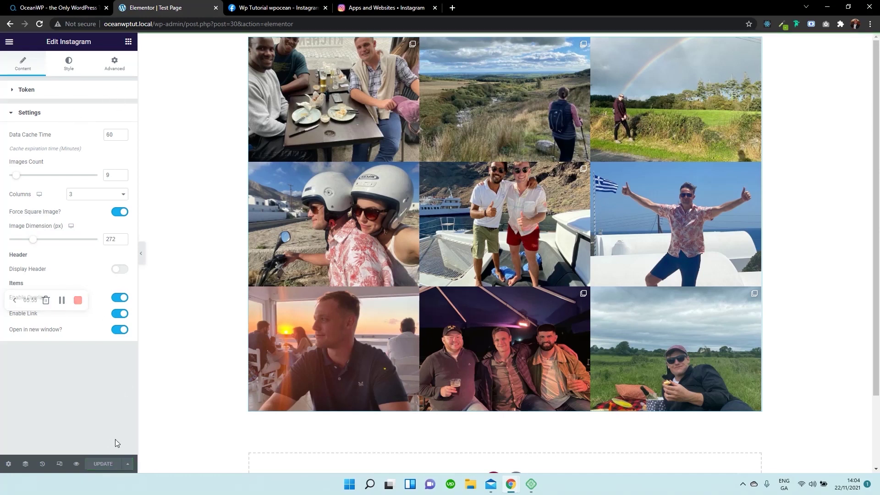
click(77, 464)
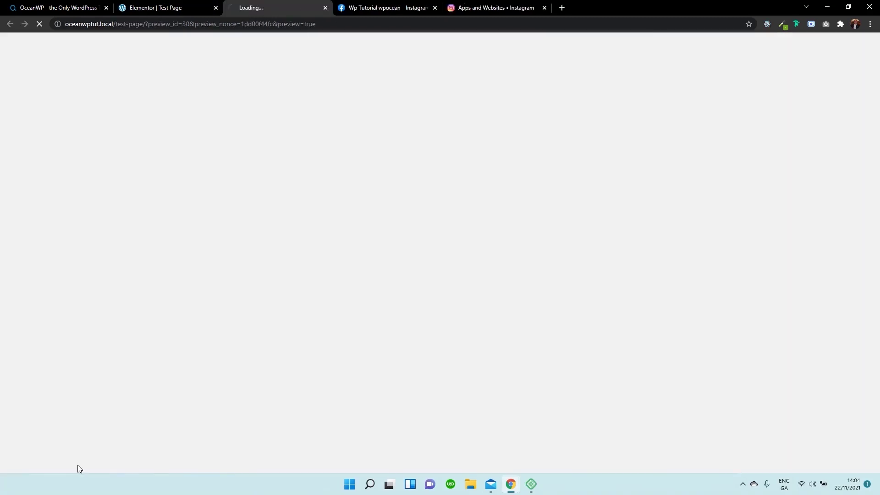